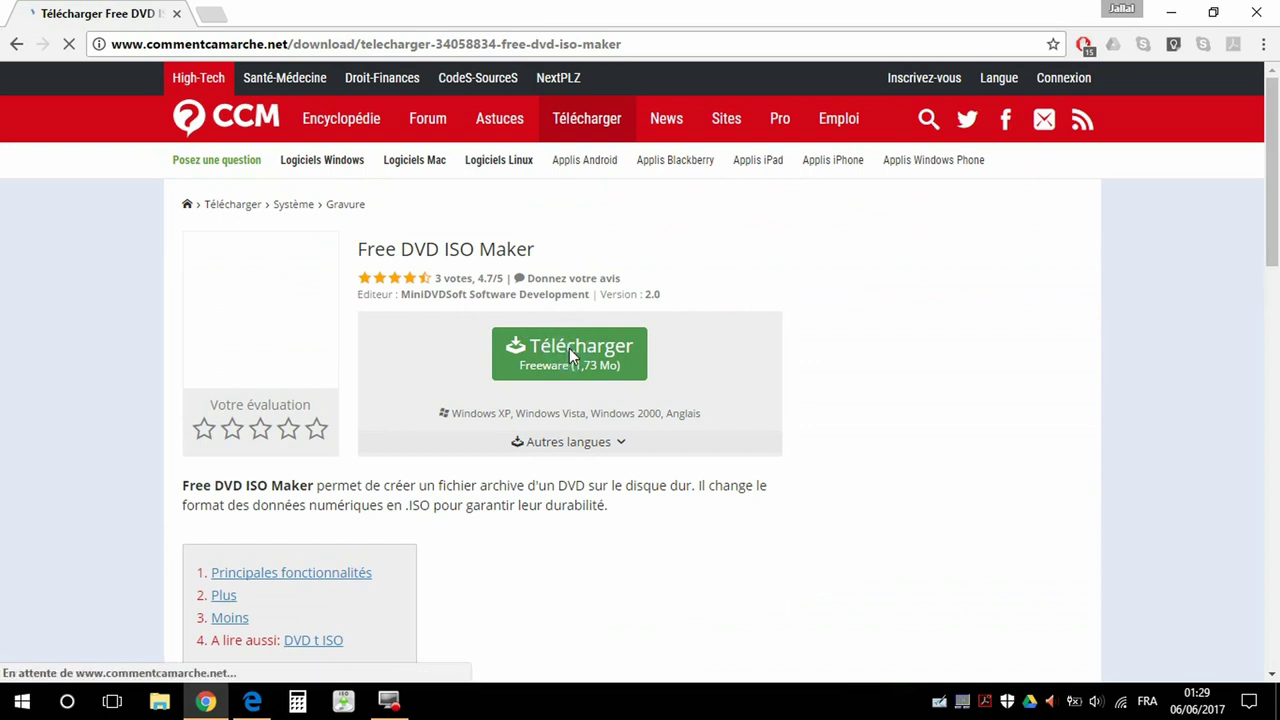
# Step: Download Free DVD ISO Maker from the CCM page, run the freedvd2iso-2.0.exe installer and close the browser page
pyautogui.click(569, 350)
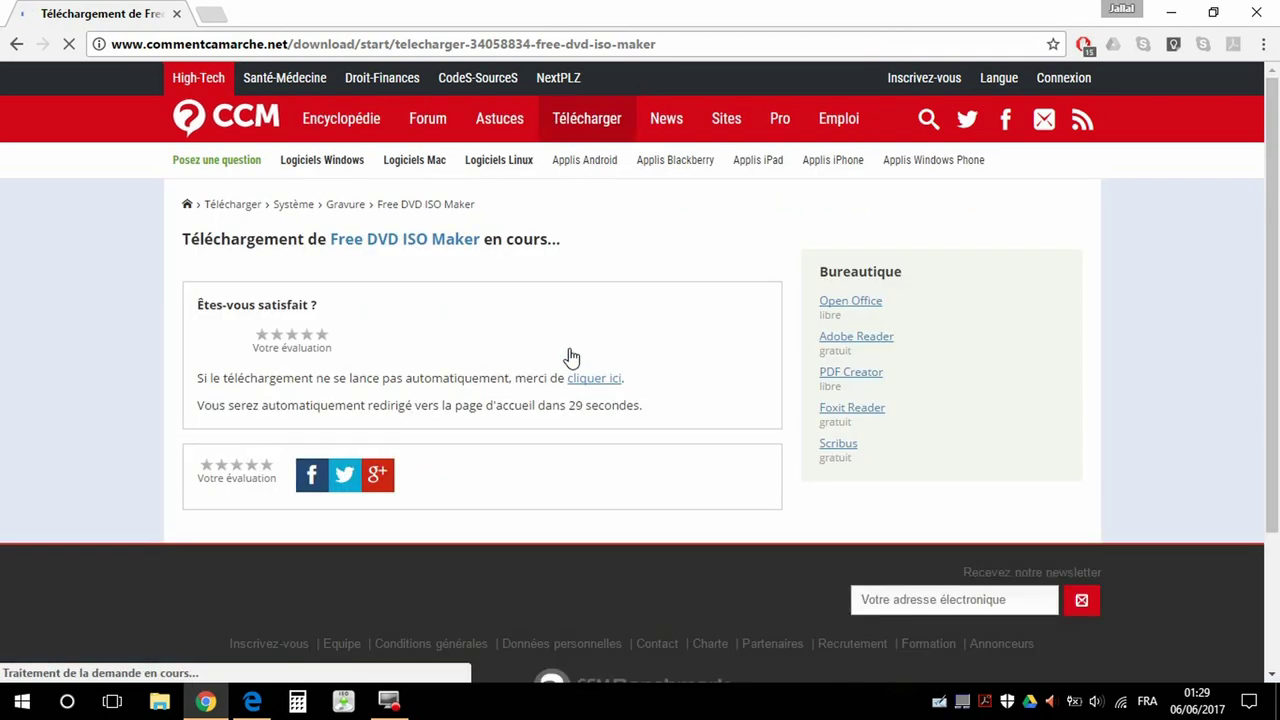
pyautogui.click(606, 389)
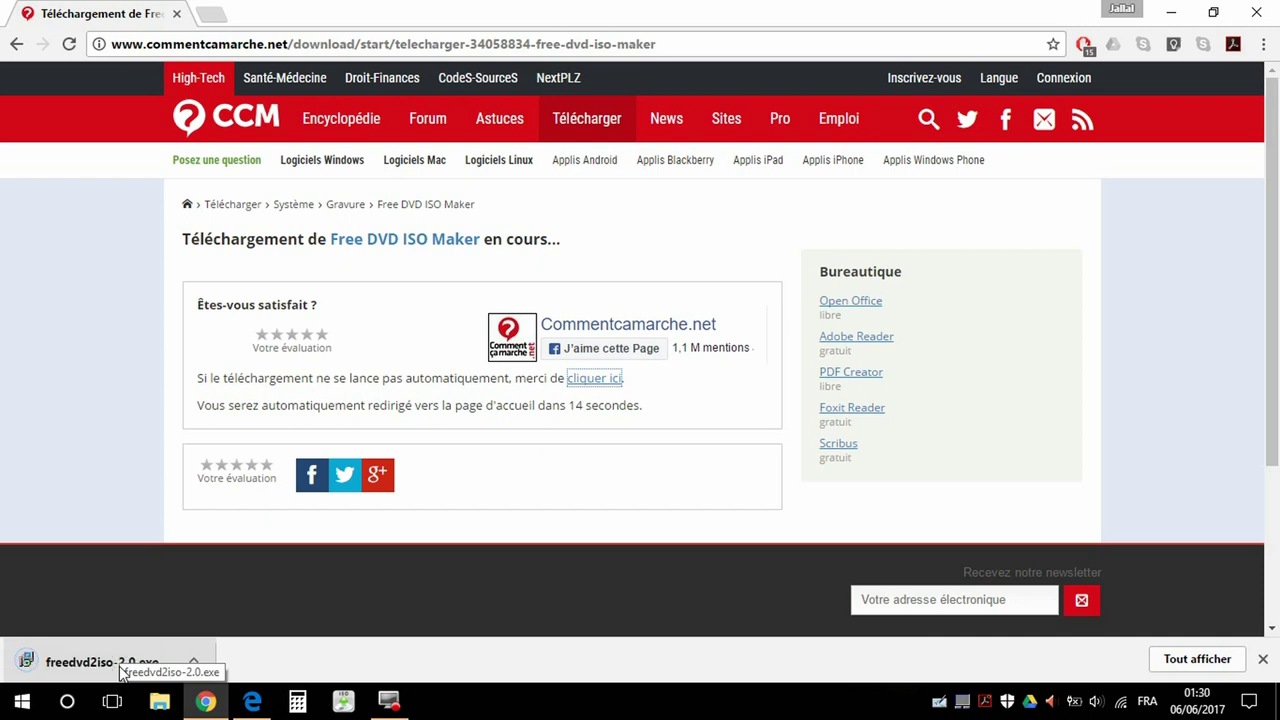
pyautogui.click(120, 666)
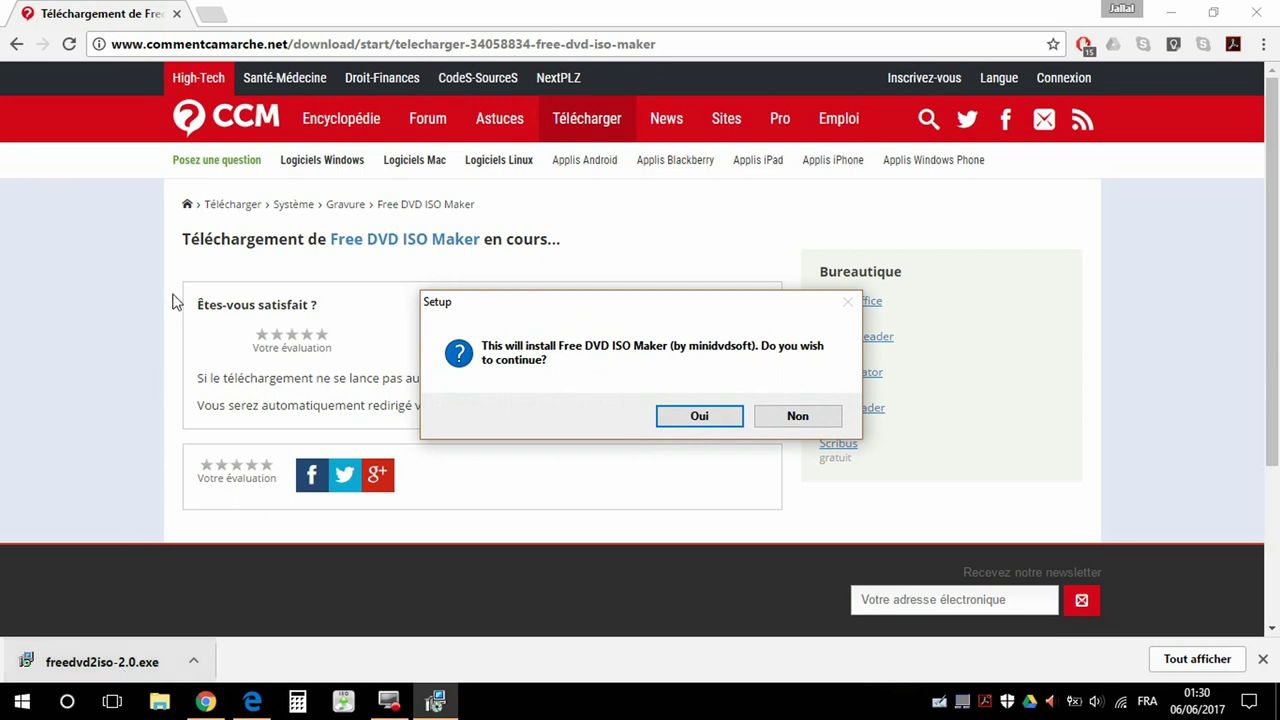
pyautogui.click(176, 14)
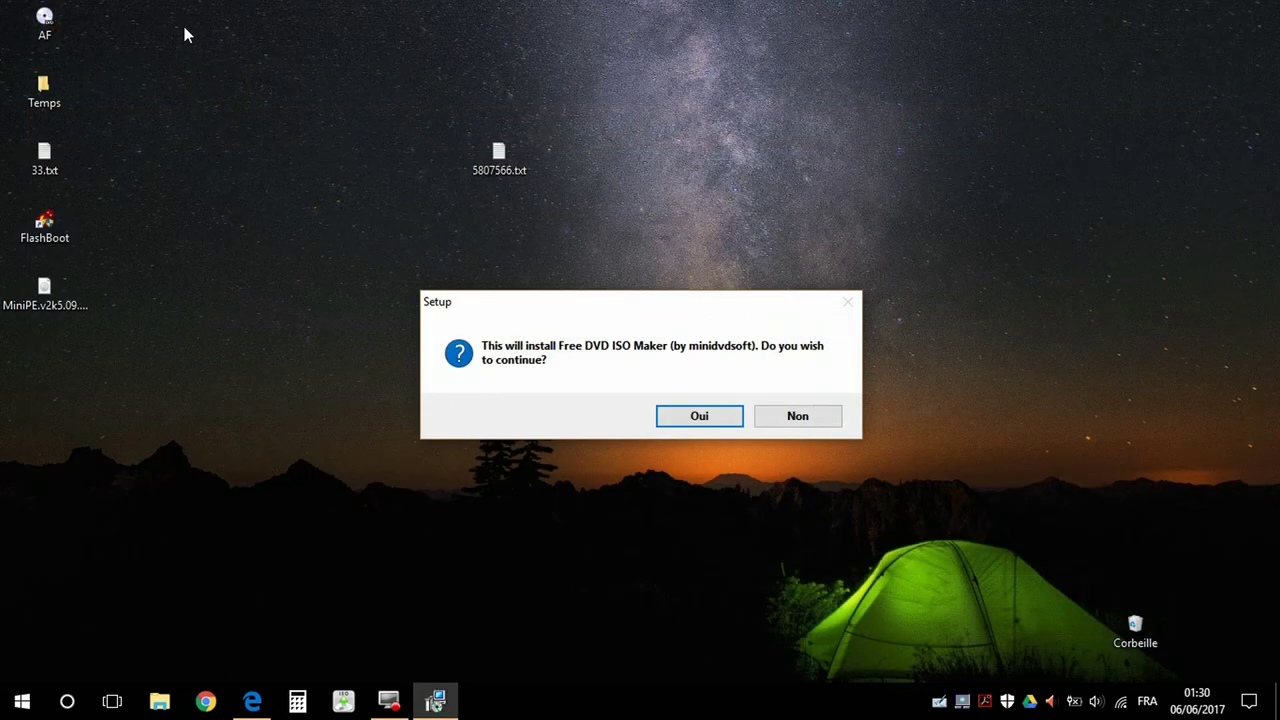
# Step: Install Free DVD ISO Maker with the default destination and Start Menu folder, and launch it when setup finishes
pyautogui.click(723, 419)
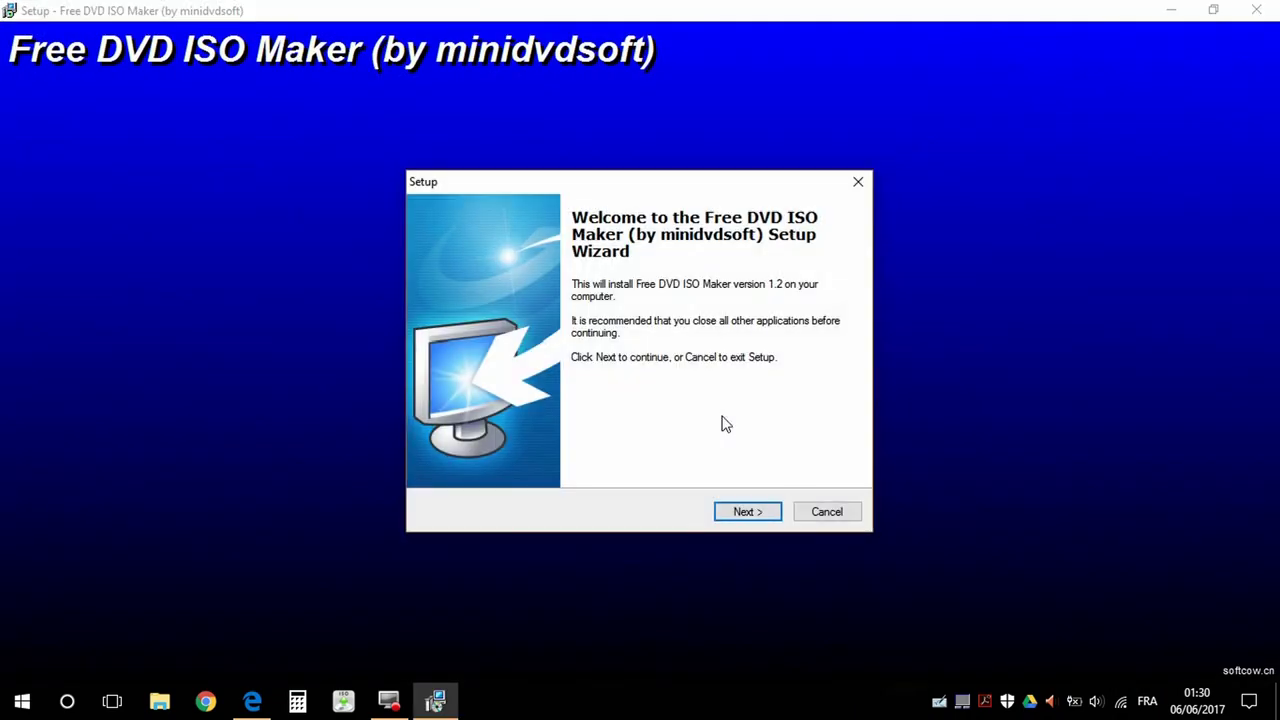
pyautogui.click(752, 513)
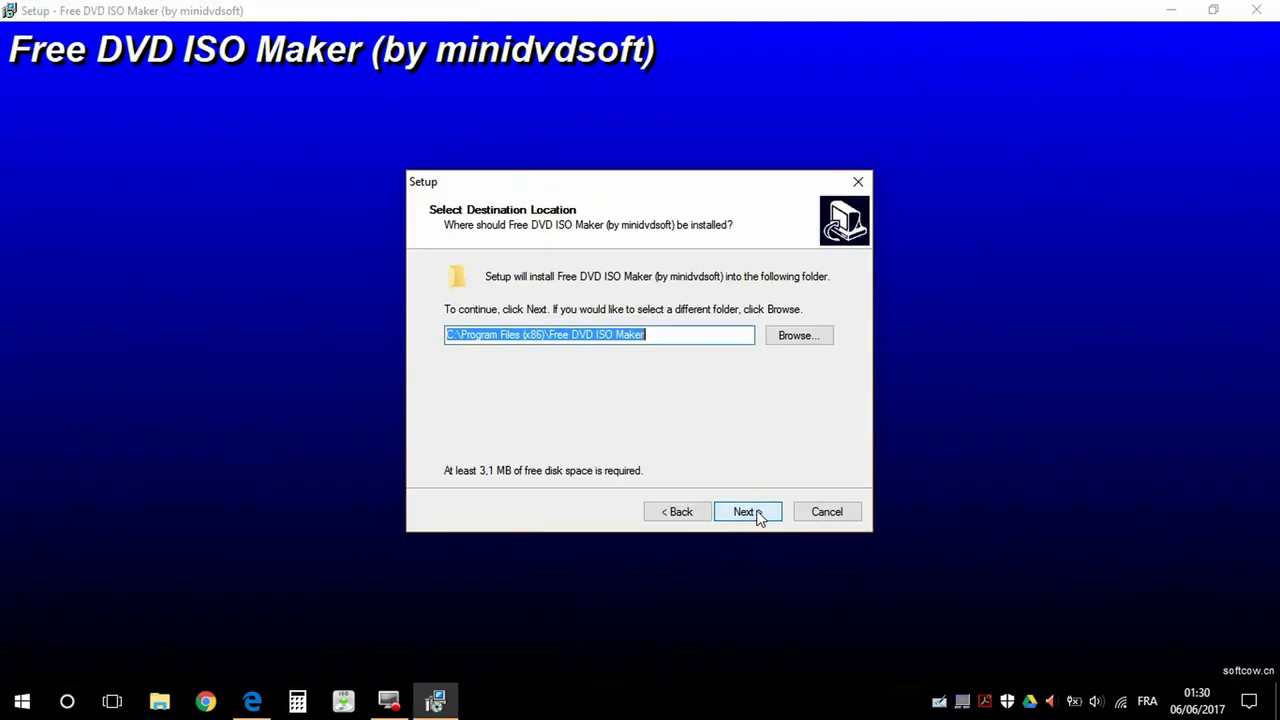
pyautogui.click(747, 512)
pyautogui.click(747, 512)
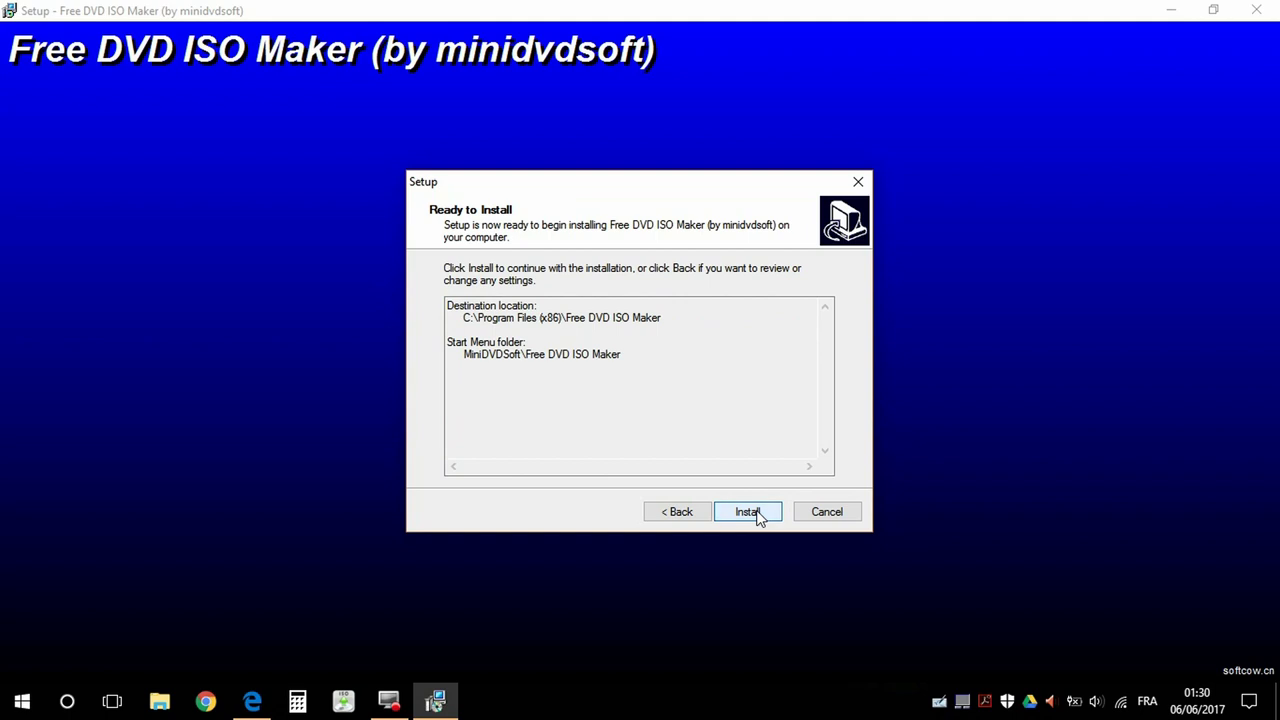
pyautogui.click(747, 512)
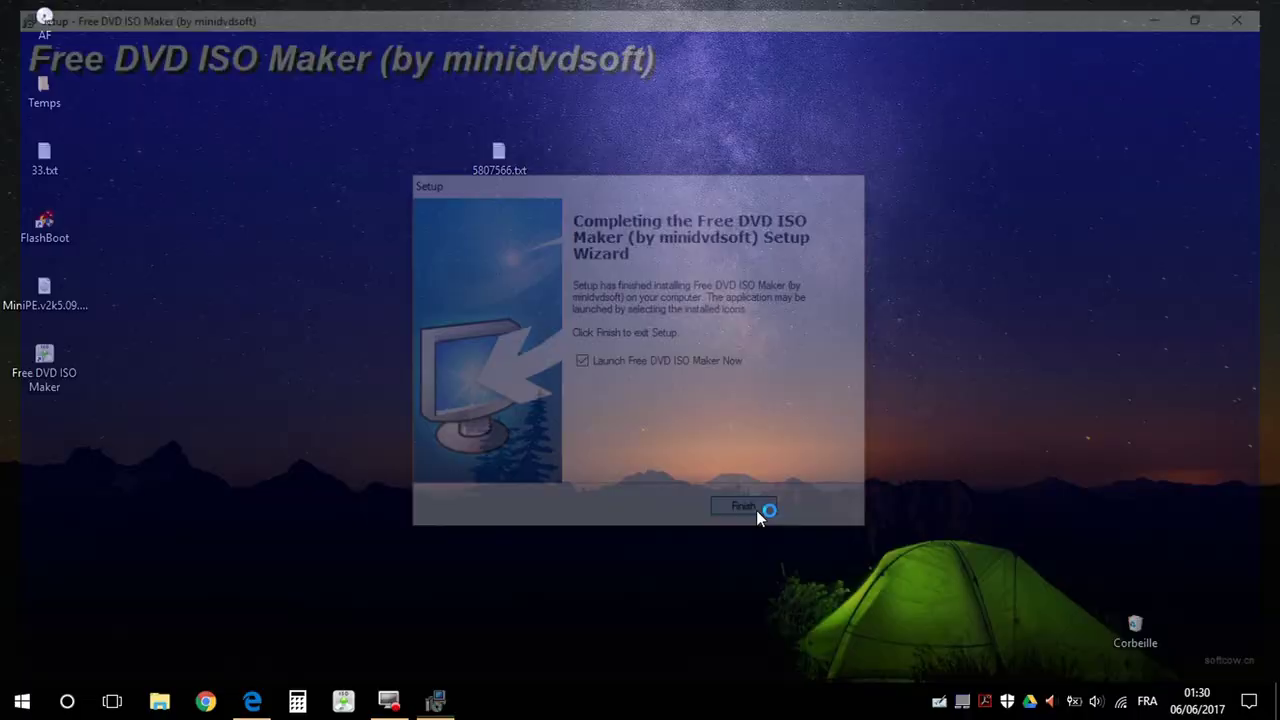
pyautogui.click(756, 512)
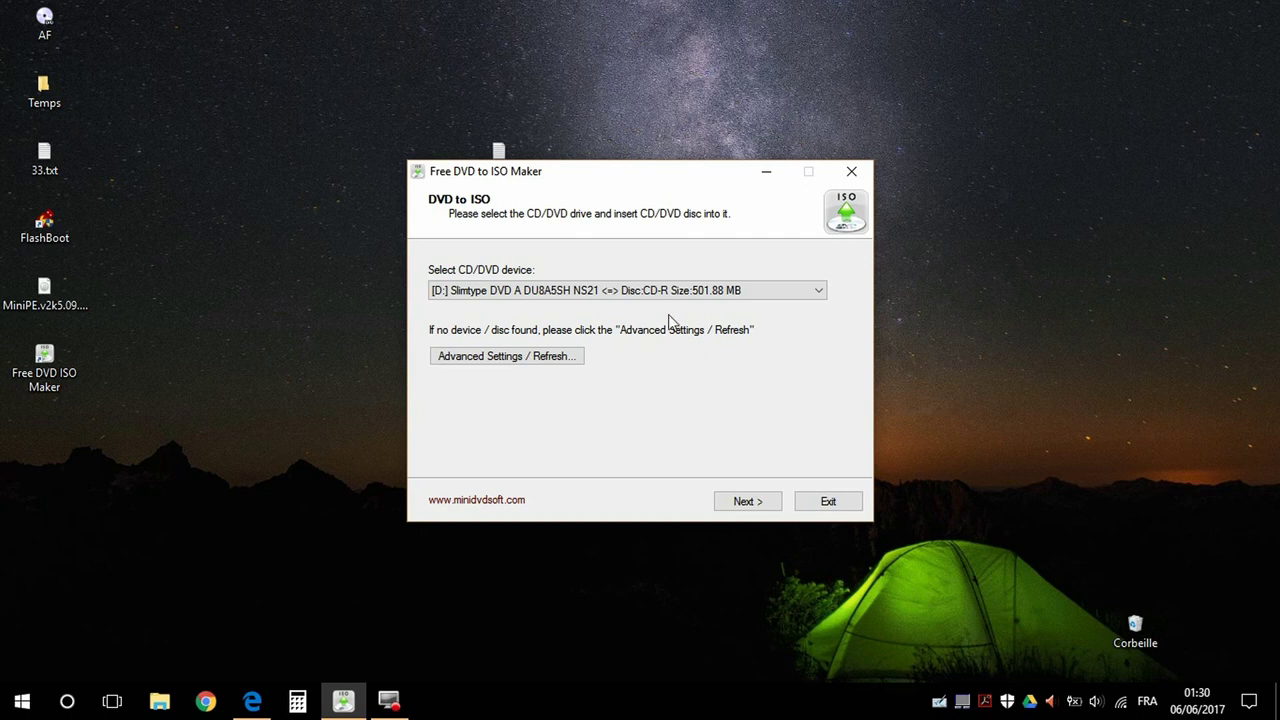
# Step: Convert data track 1 of the disc in drive D: to C:\DVD2ISO_Output\track1.iso, overwriting the existing file
pyautogui.click(708, 292)
pyautogui.click(707, 292)
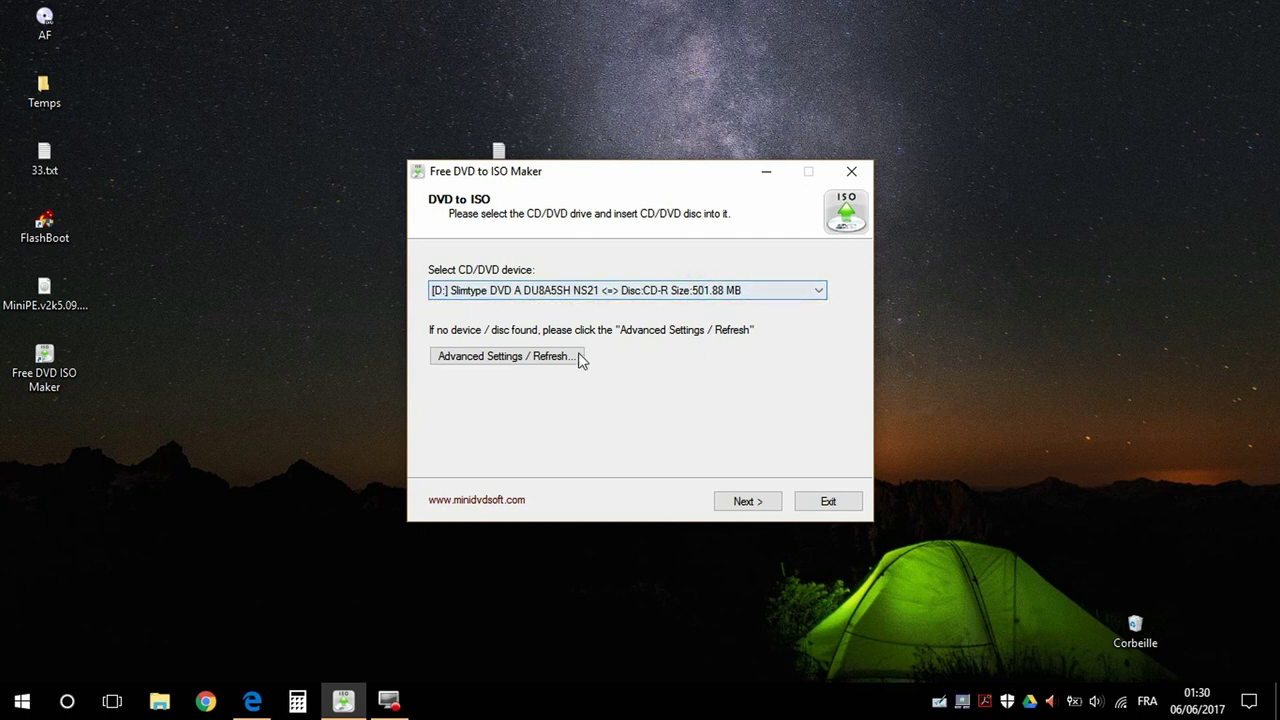
pyautogui.click(748, 508)
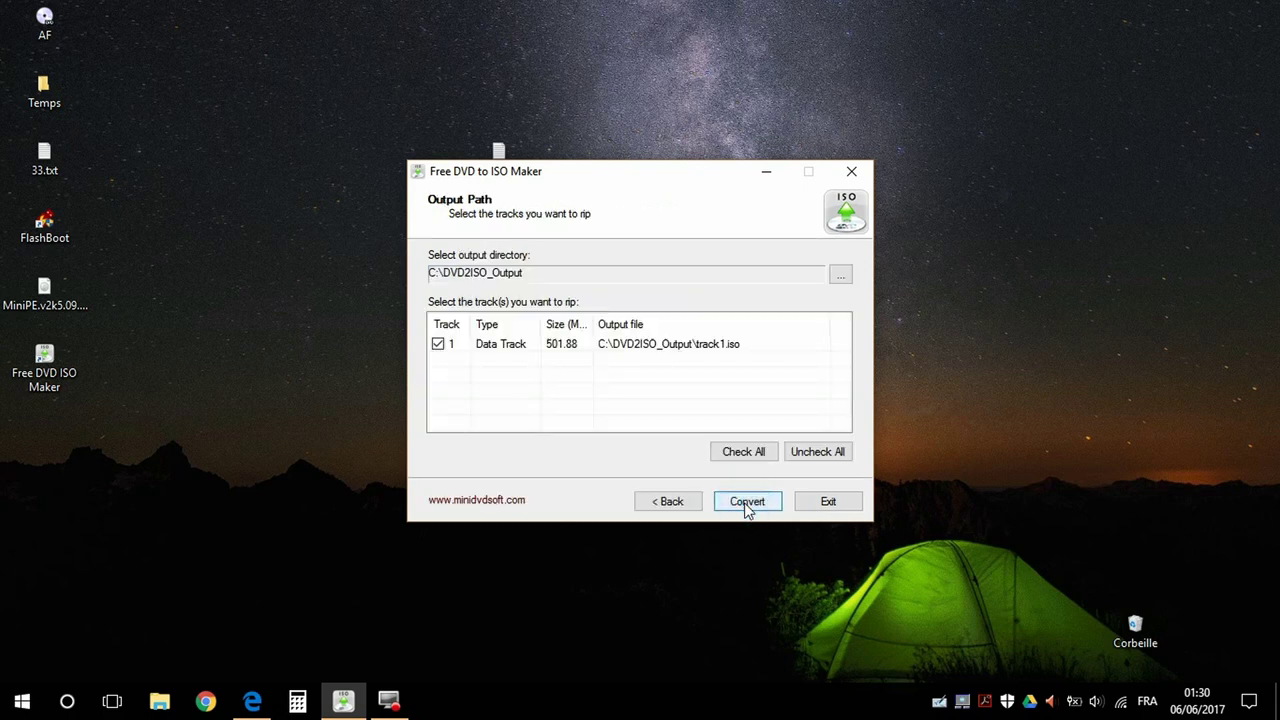
pyautogui.click(750, 504)
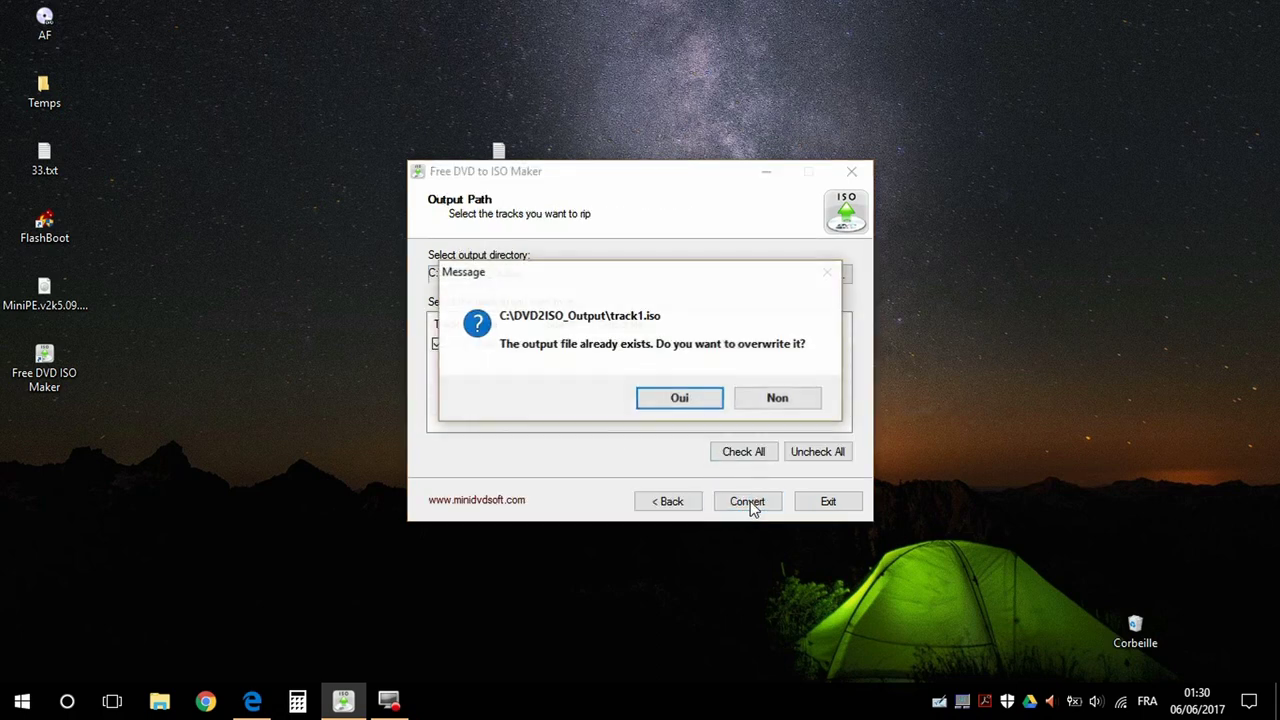
pyautogui.click(686, 400)
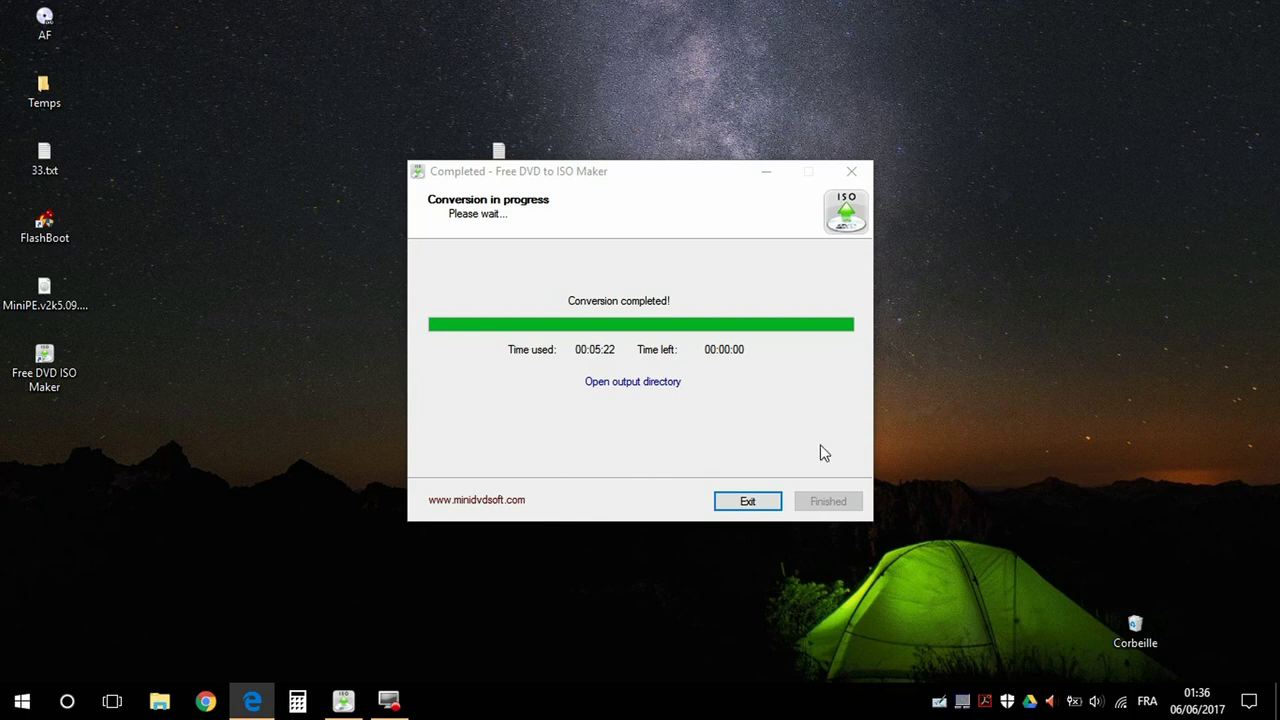
# Step: Keep the converter running and open the output directory of the completed conversion
pyautogui.click(750, 502)
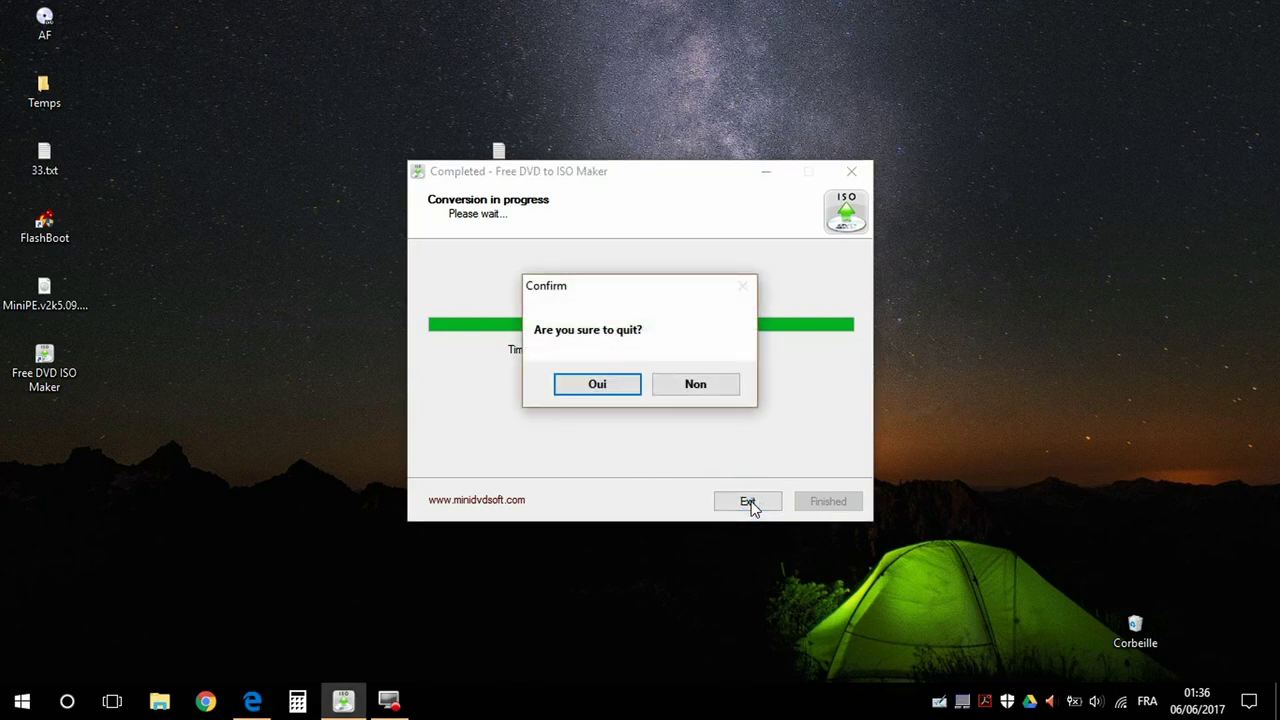
pyautogui.click(728, 390)
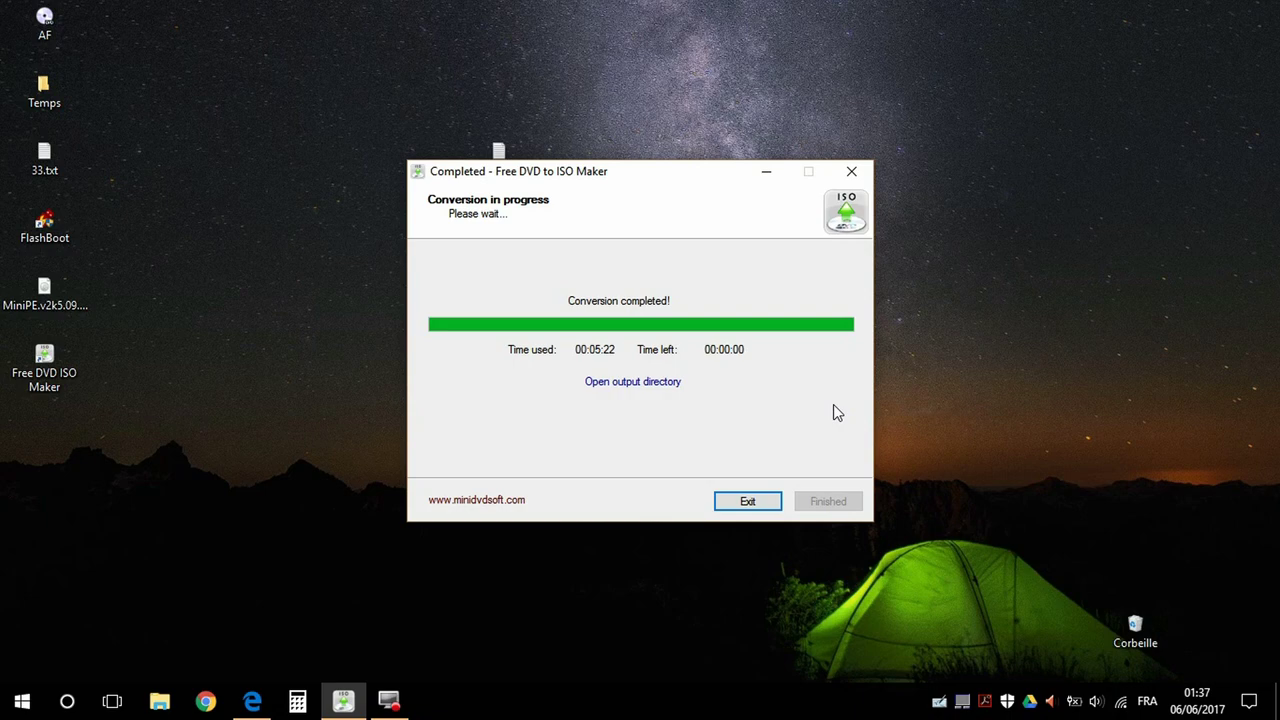
pyautogui.click(663, 384)
pyautogui.click(663, 384)
pyautogui.click(664, 386)
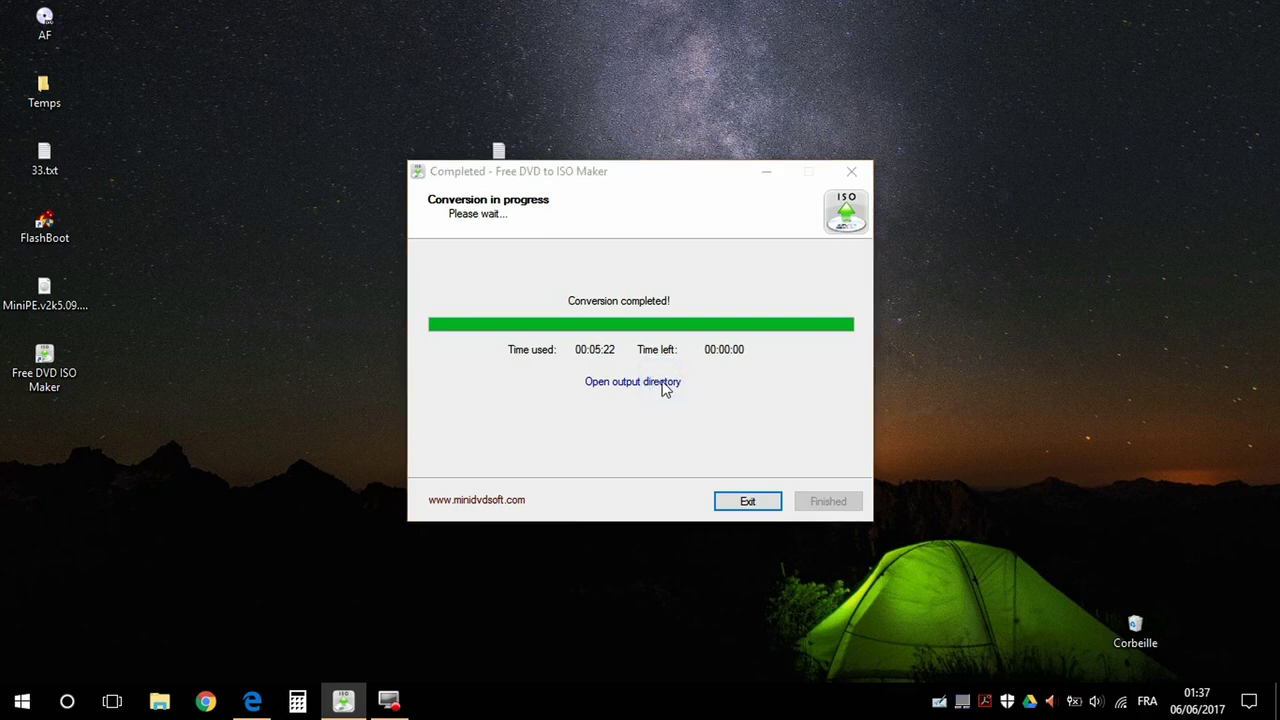
pyautogui.click(664, 386)
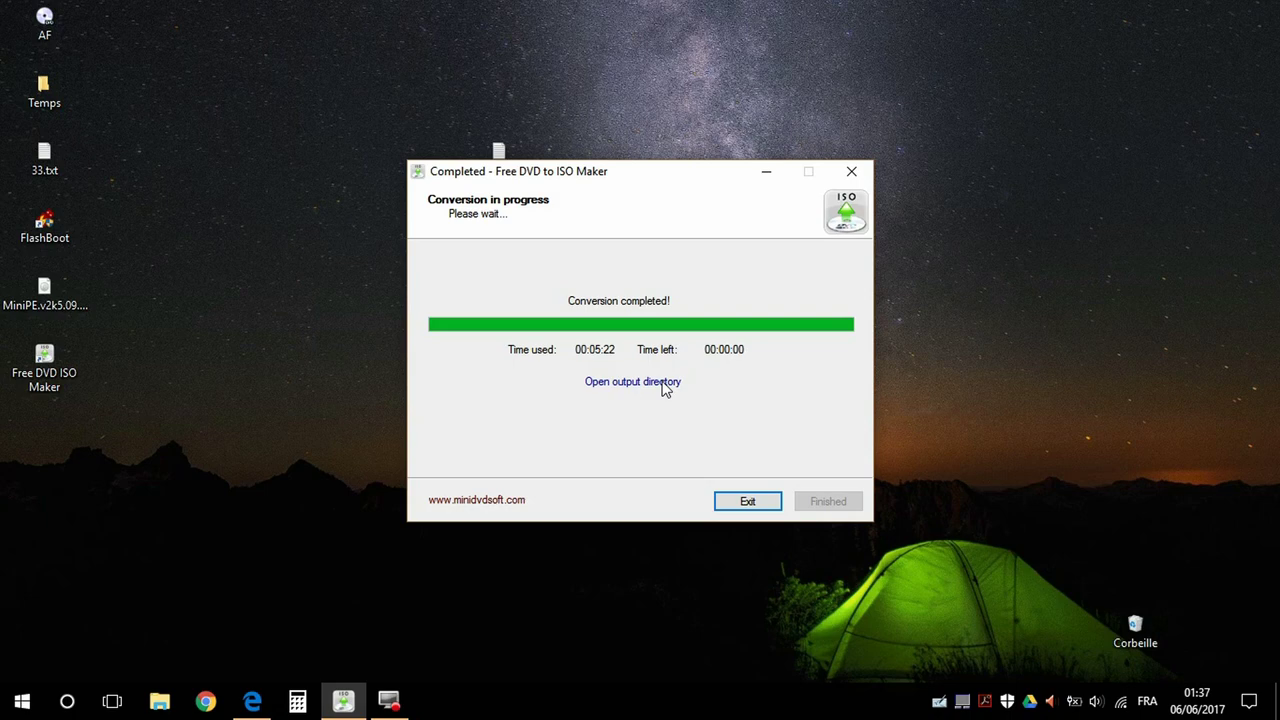
pyautogui.click(662, 384)
pyautogui.click(620, 386)
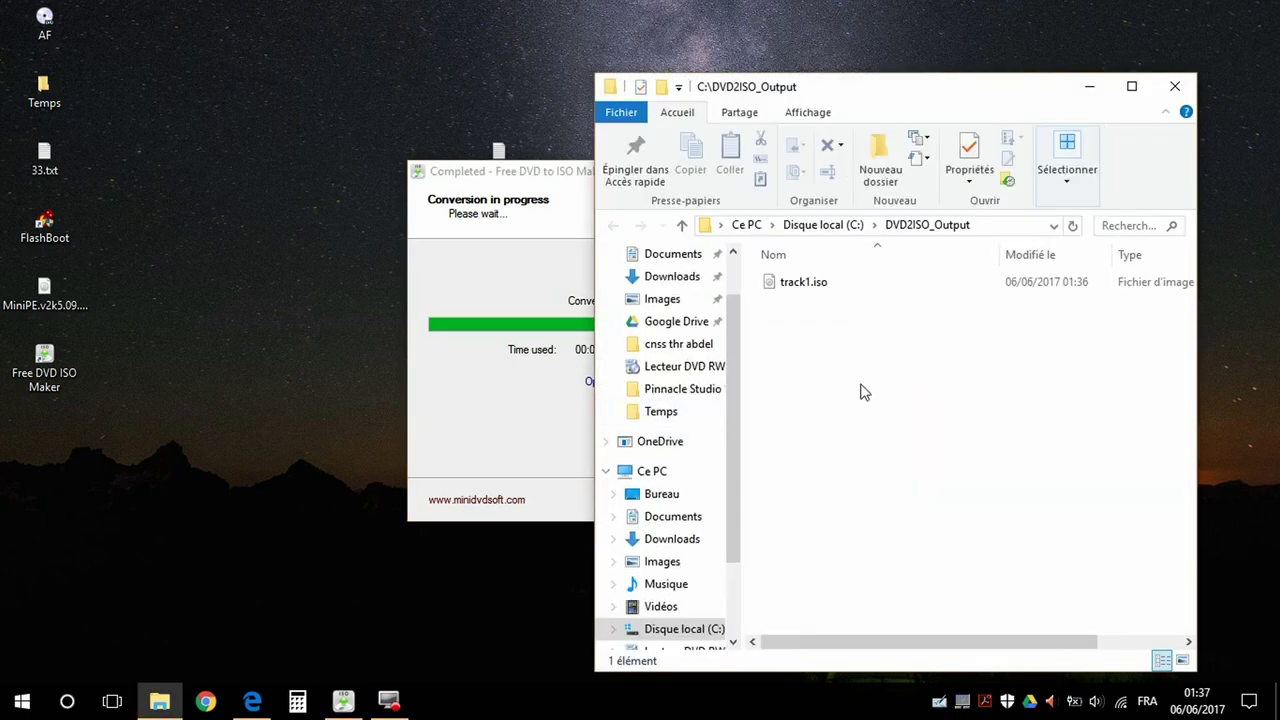
# Step: Mount track1.iso from the DVD2ISO_Output folder to check its contents, and close the file window
pyautogui.click(828, 289)
pyautogui.click(828, 289)
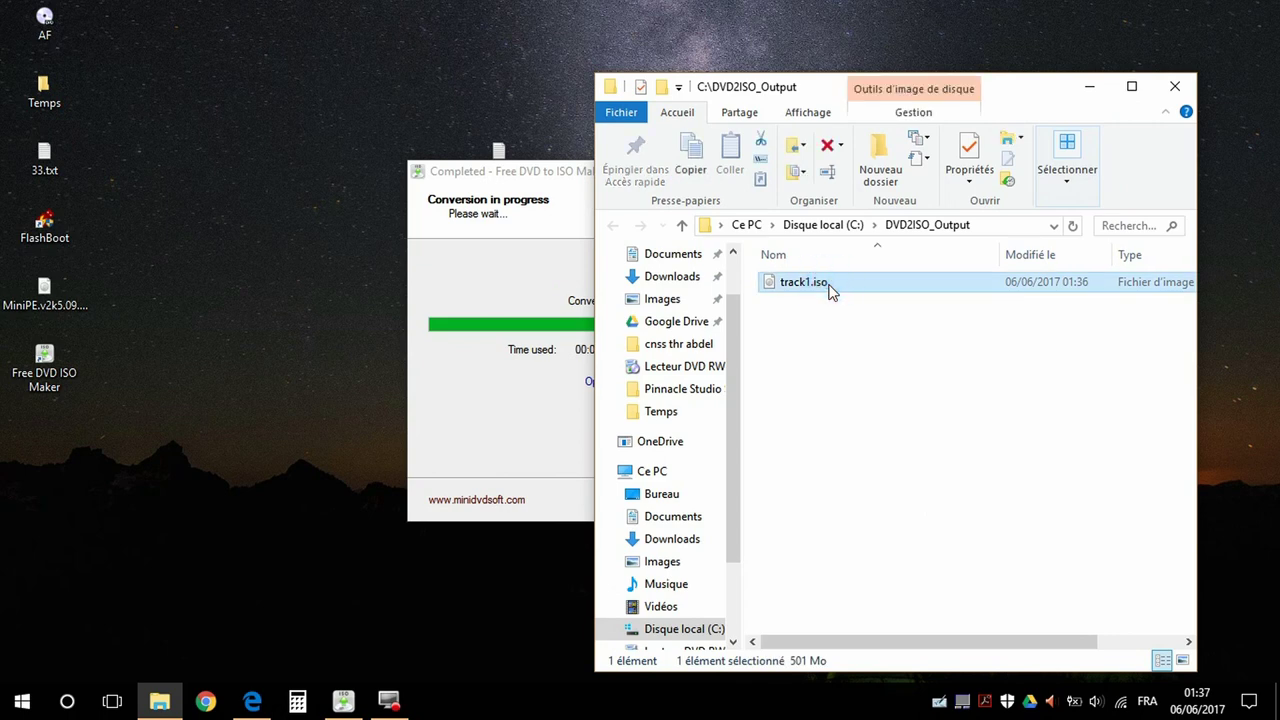
pyautogui.click(891, 283)
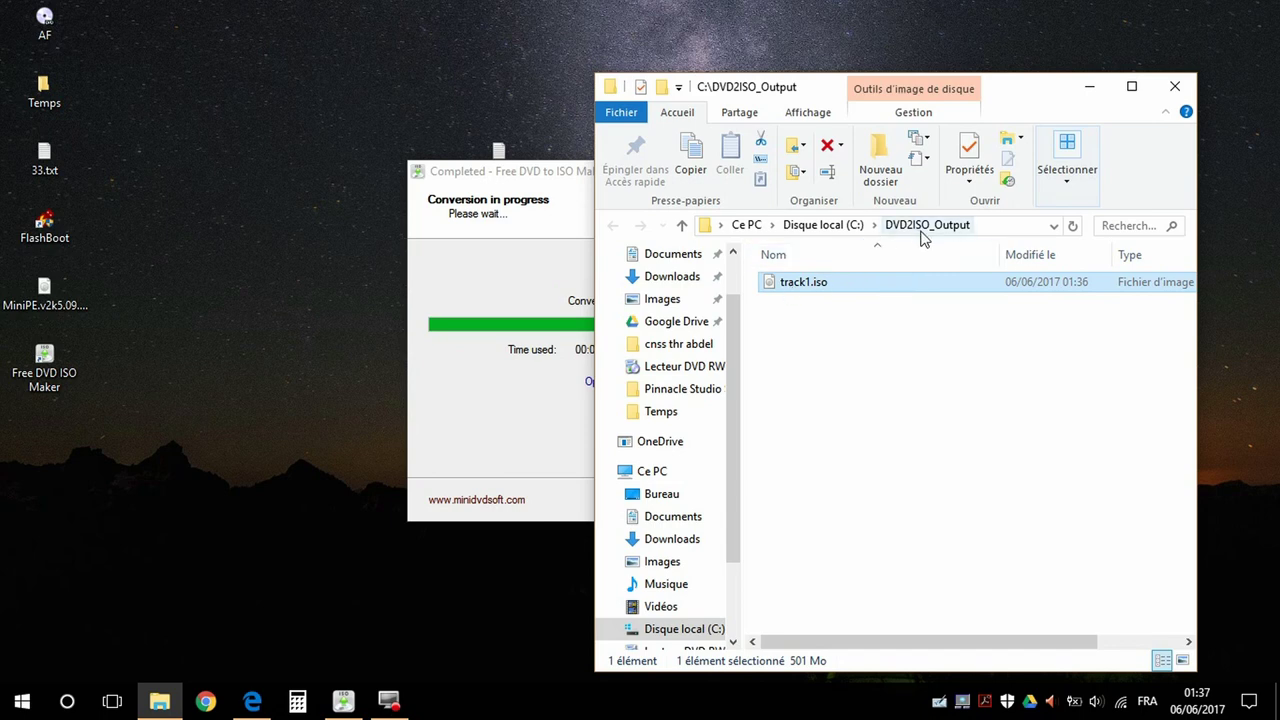
pyautogui.rightClick(830, 287)
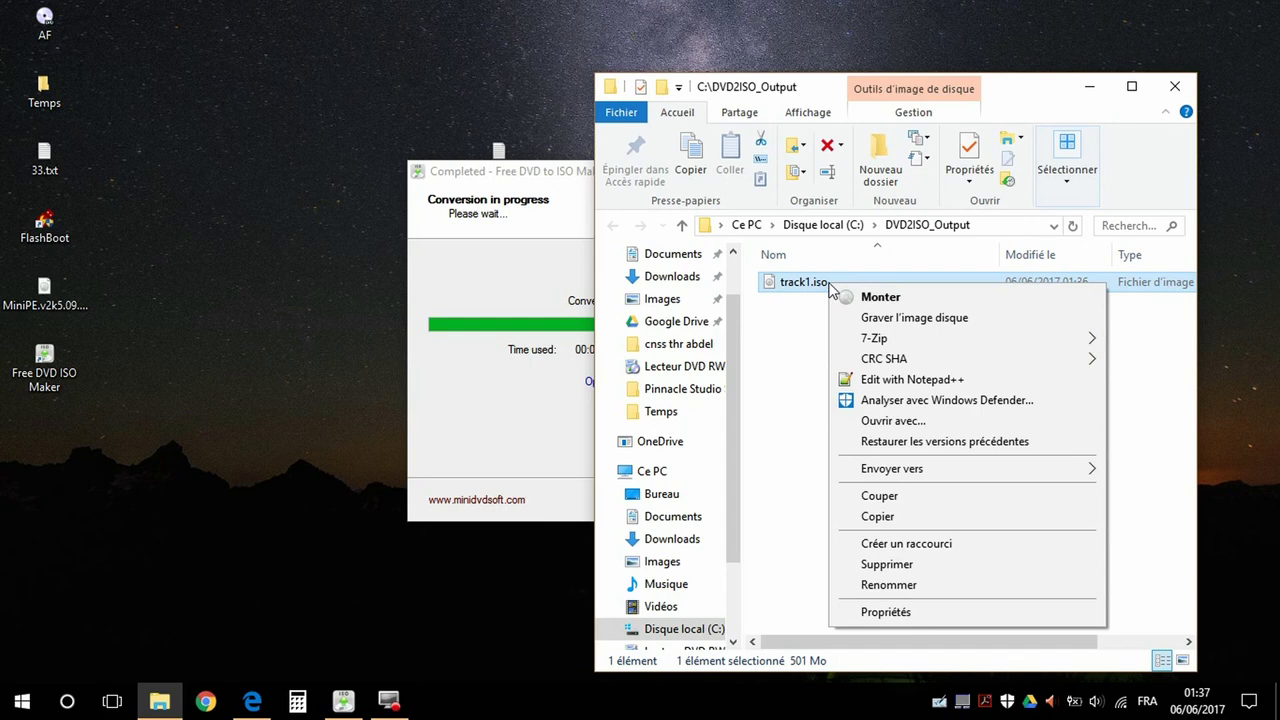
pyautogui.click(906, 297)
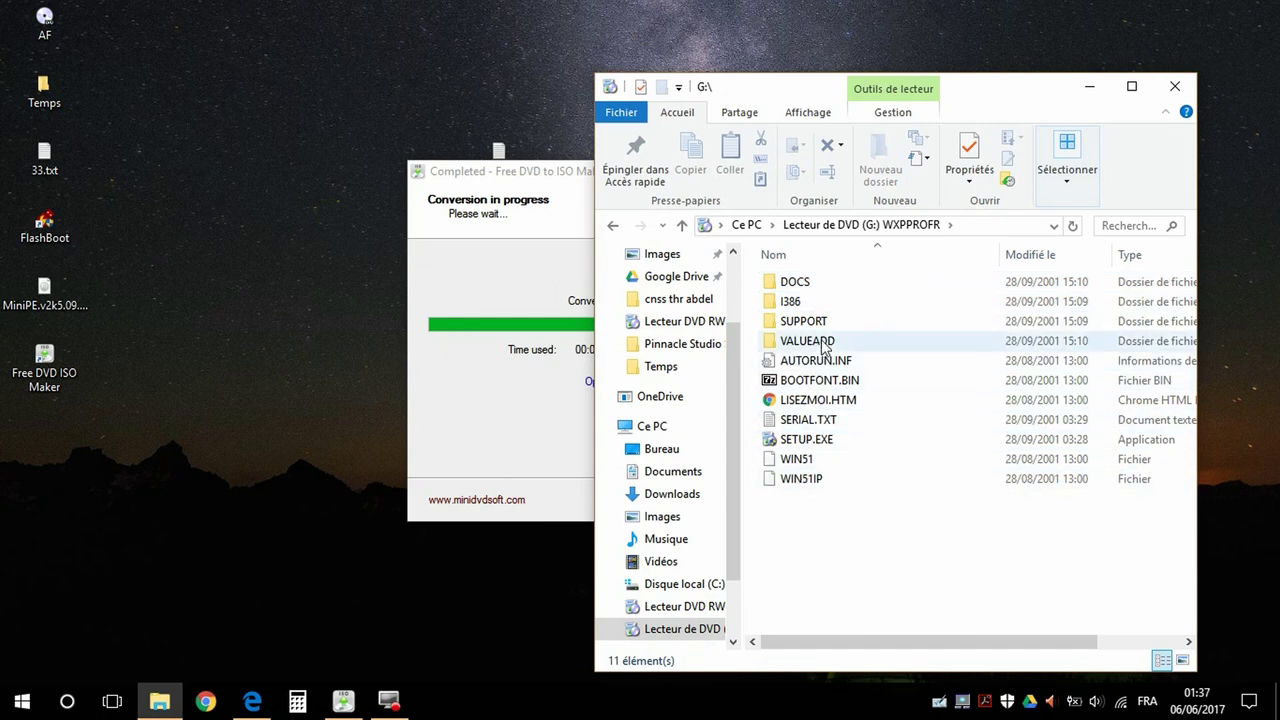
pyautogui.click(1175, 87)
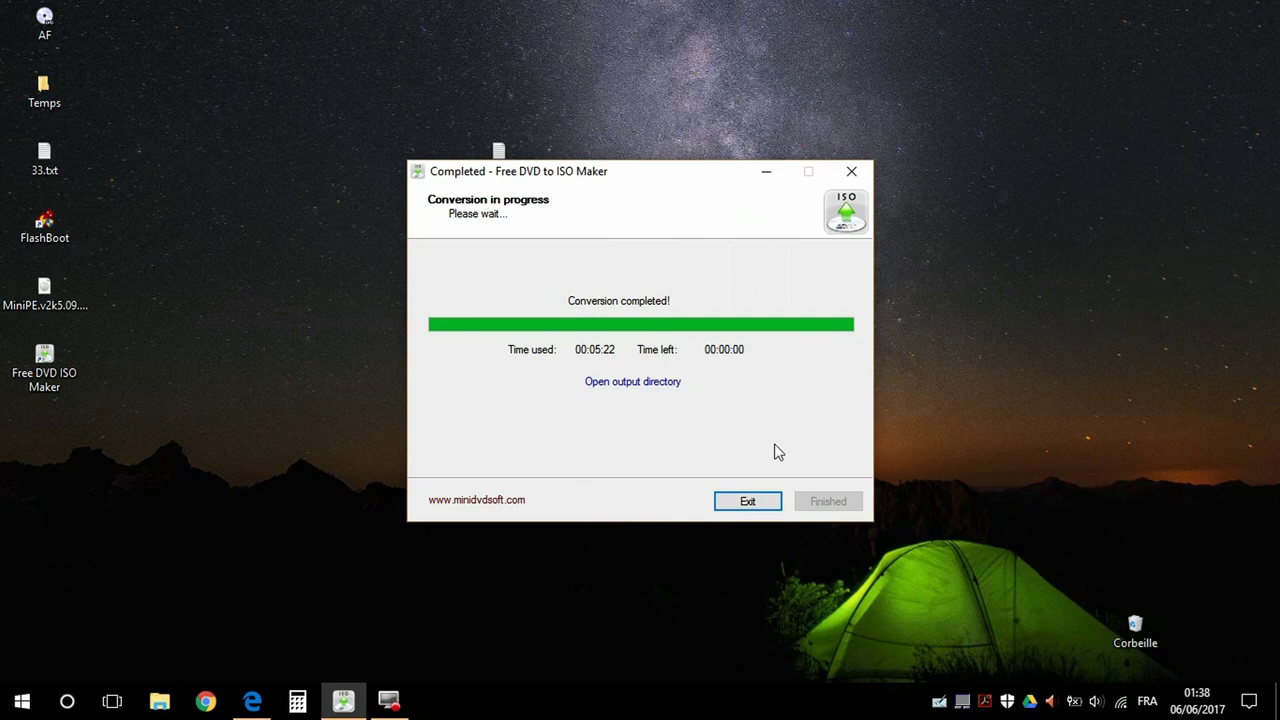
# Step: Exit Free DVD to ISO Maker and confirm quitting
pyautogui.click(748, 500)
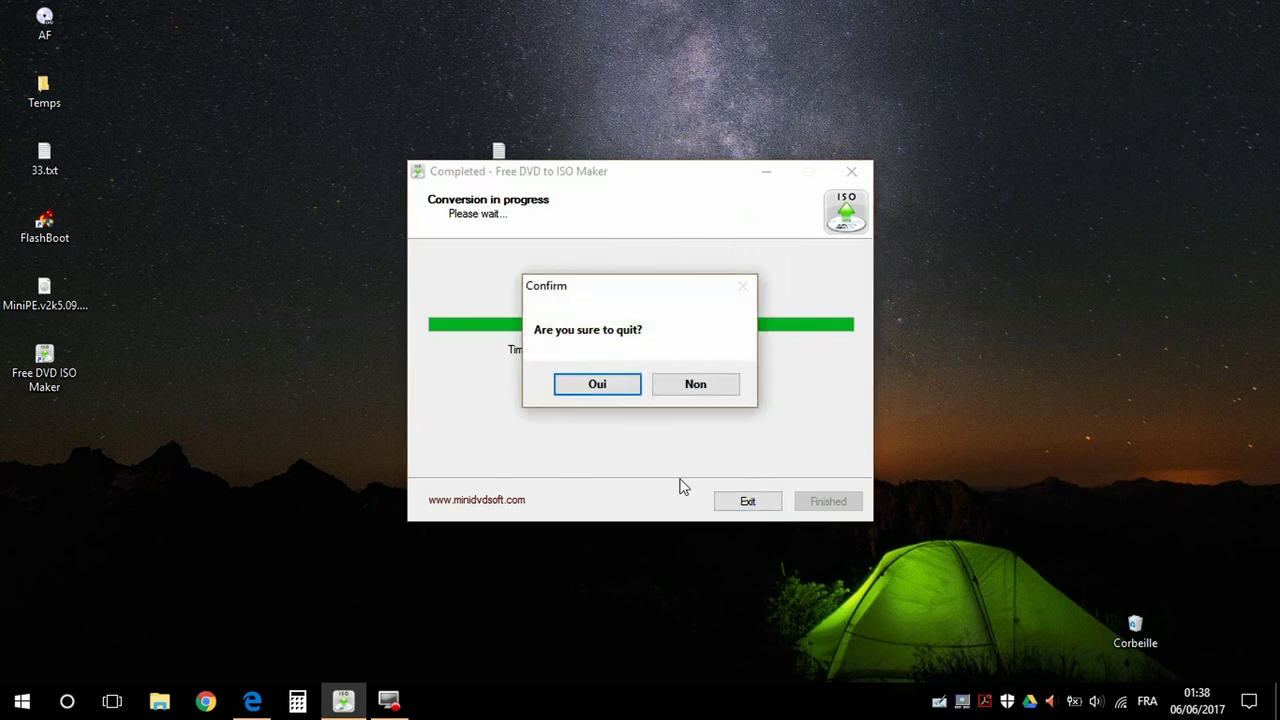
pyautogui.click(597, 386)
pyautogui.click(843, 388)
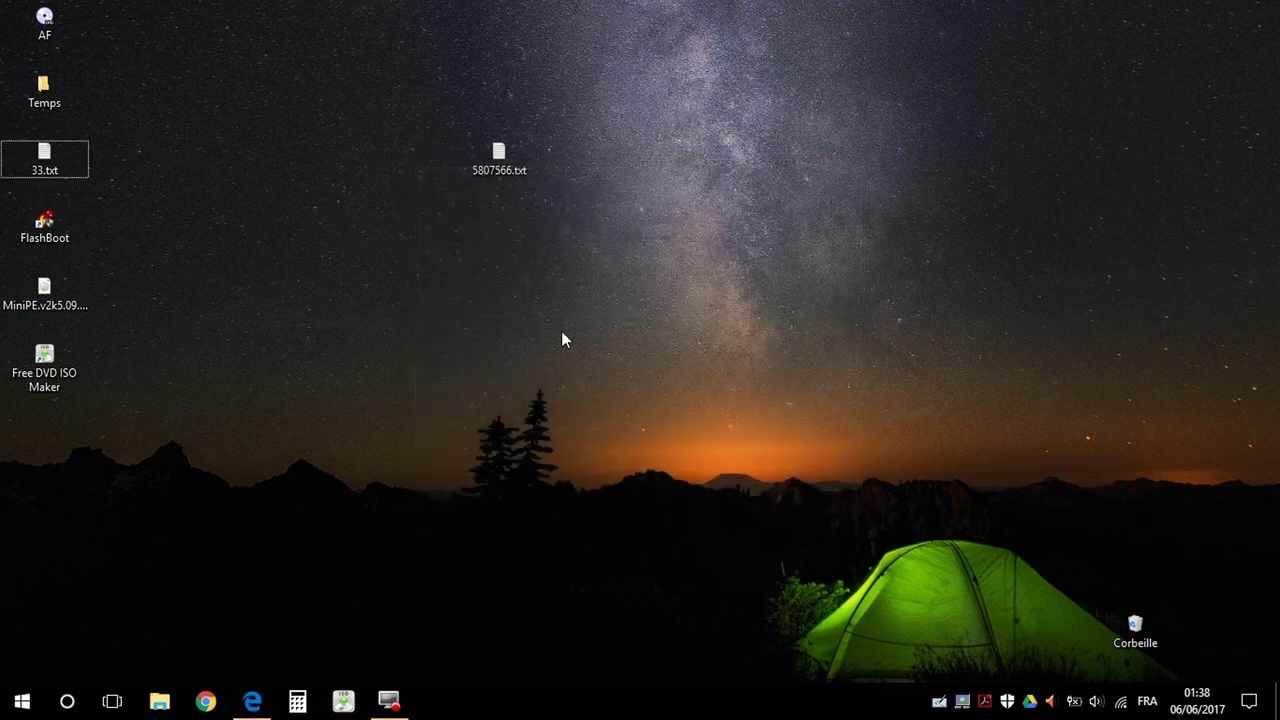